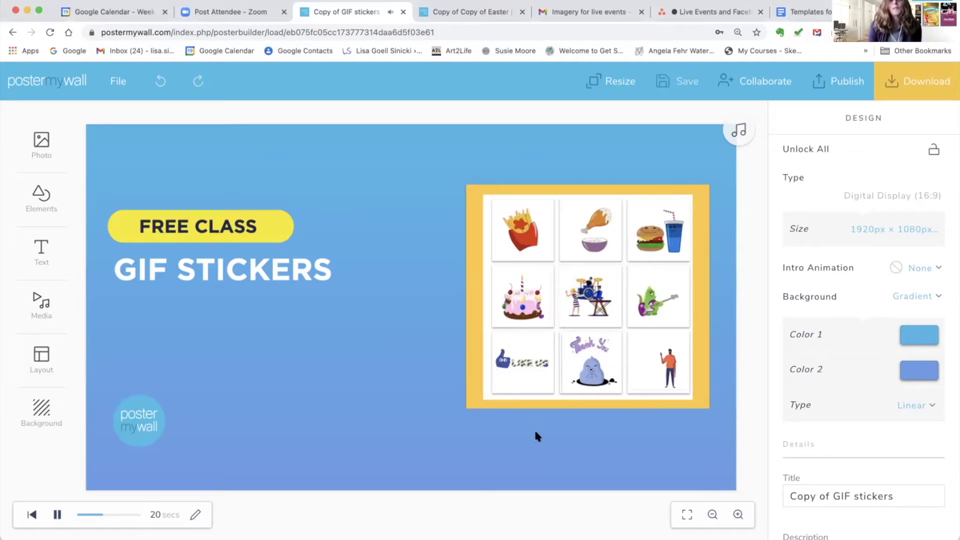
Switch to the 'Copy of Copy of Easter' tab to edit the Easter Egg Hunt flyer
left_click(471, 14)
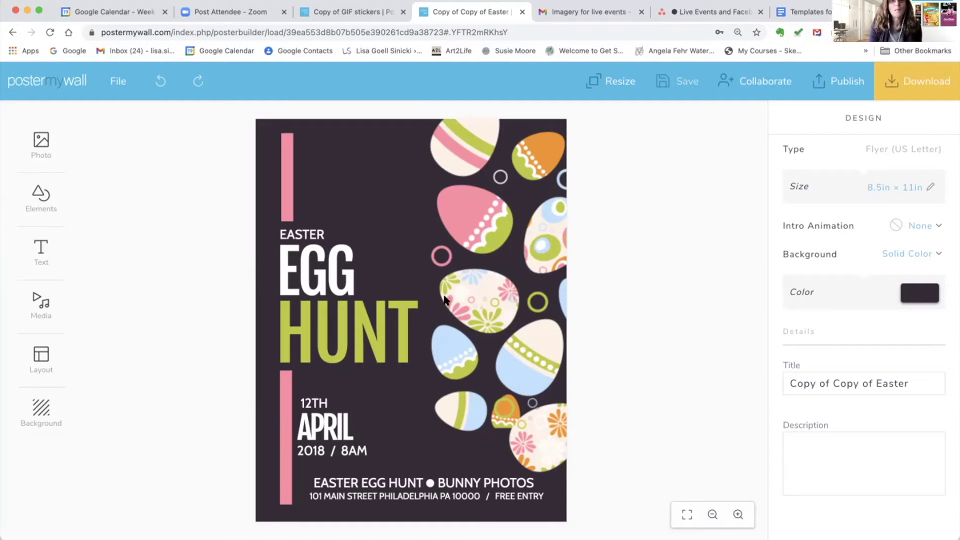
Search stickers for 'easter' and add the animated Happy Easter sticker to the flyer
left_click(40, 200)
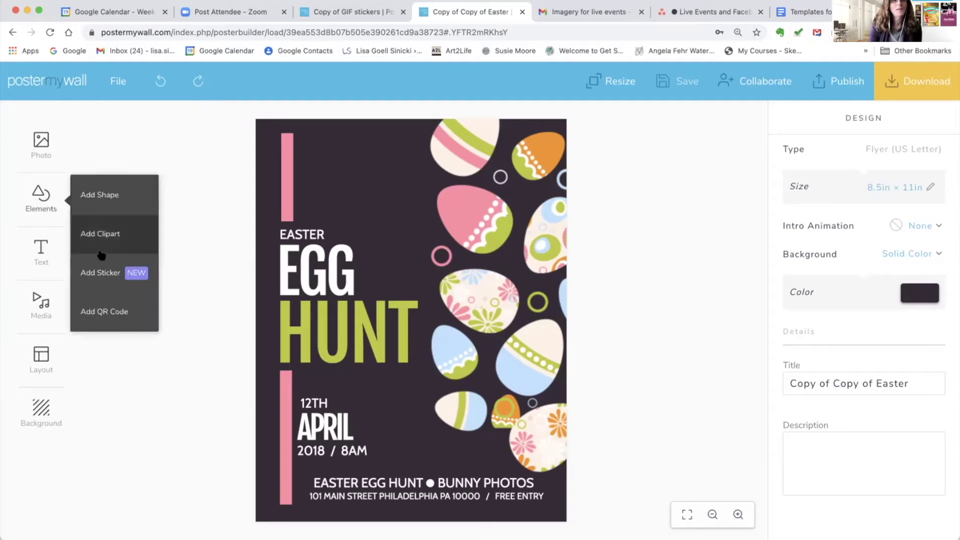
left_click(98, 272)
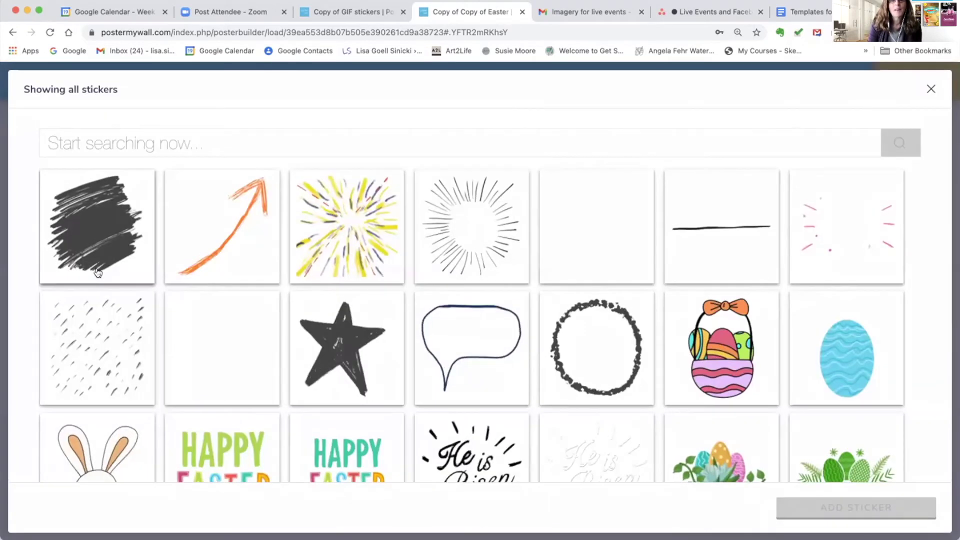
scroll(310, 332, "down", 1)
scroll(310, 332, "down", 4)
scroll(310, 332, "down", 2)
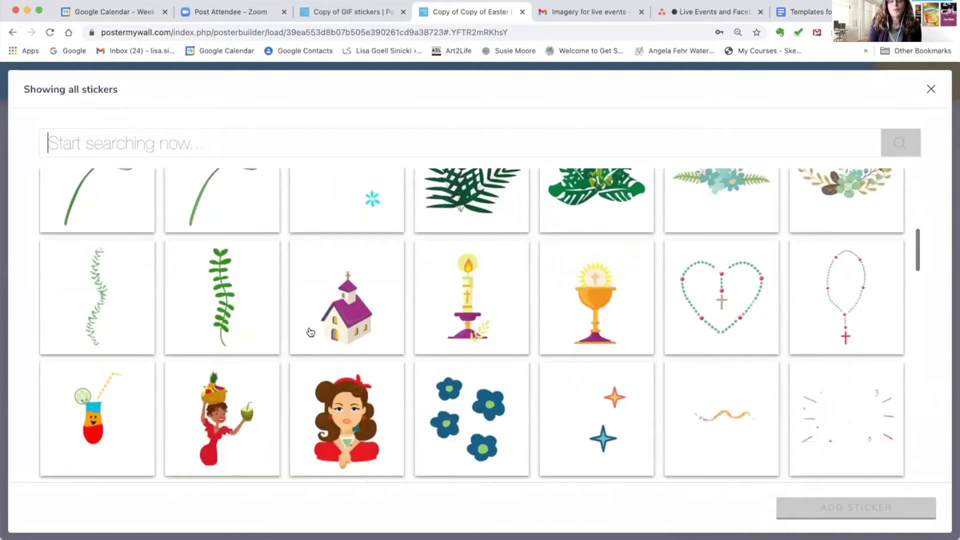
scroll(309, 332, "down", 2)
scroll(310, 333, "down", 2)
scroll(310, 332, "down", 2)
scroll(310, 332, "up", 2)
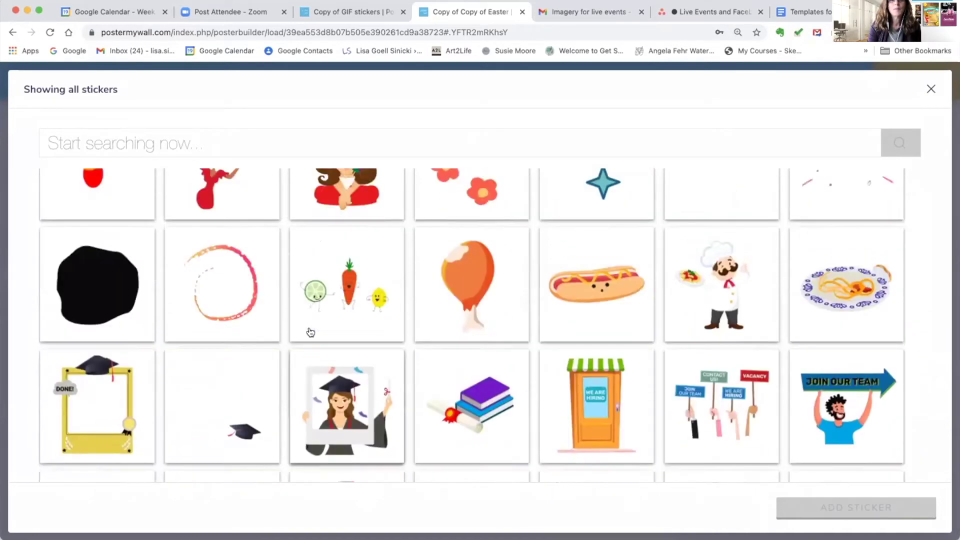
scroll(310, 332, "up", 10)
left_click(73, 142)
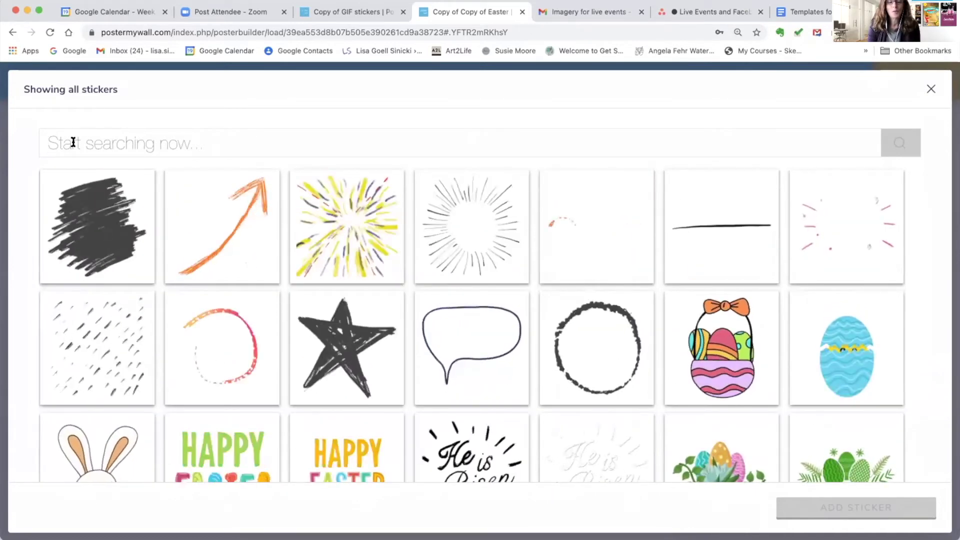
type("easte")
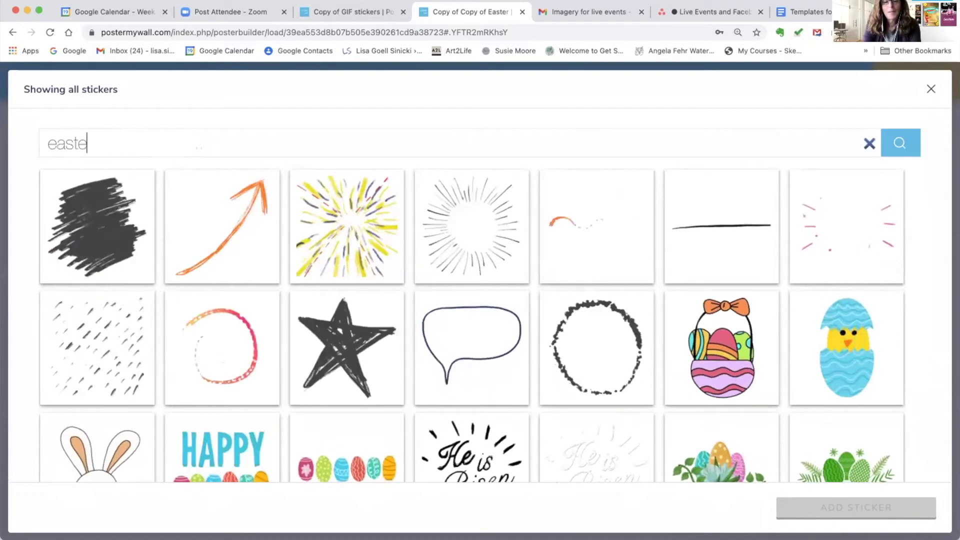
type("r")
key("Return")
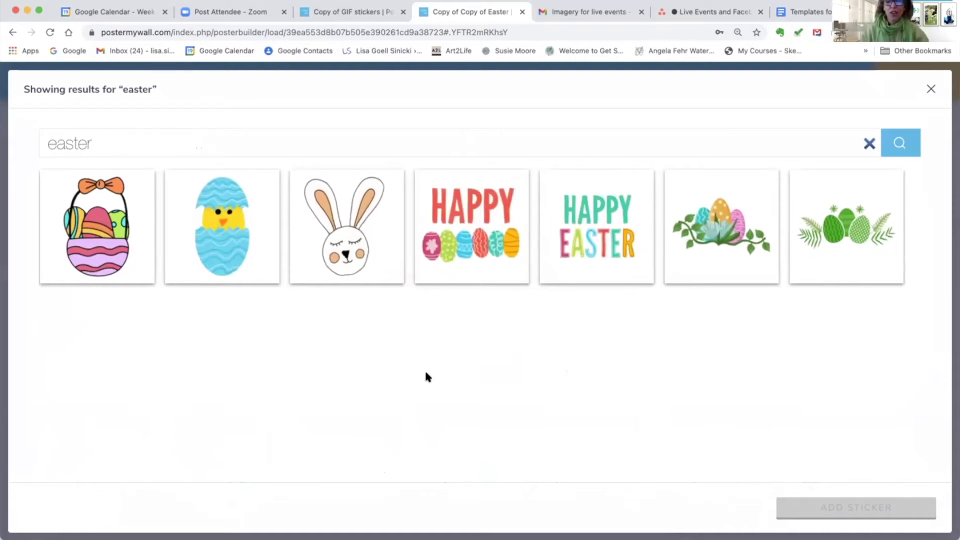
left_click(462, 221)
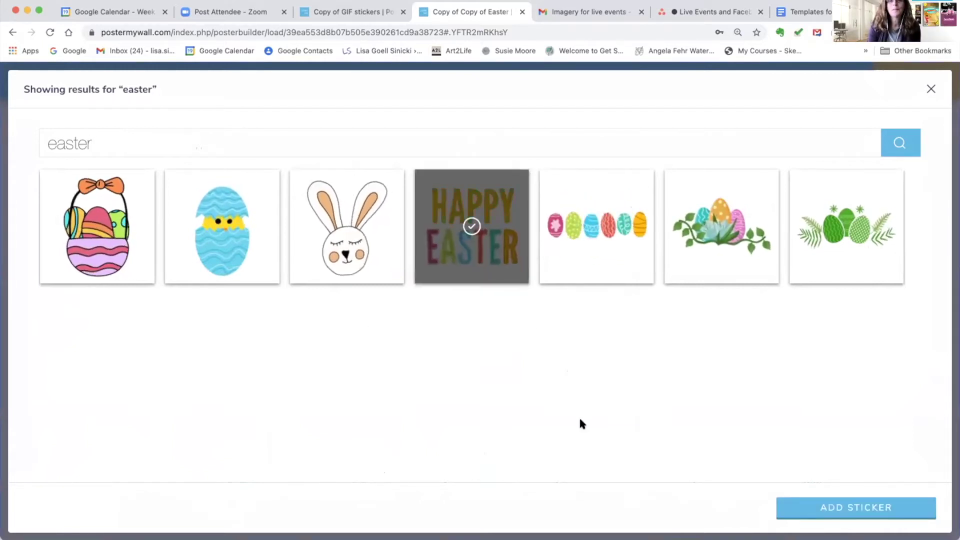
left_click(825, 514)
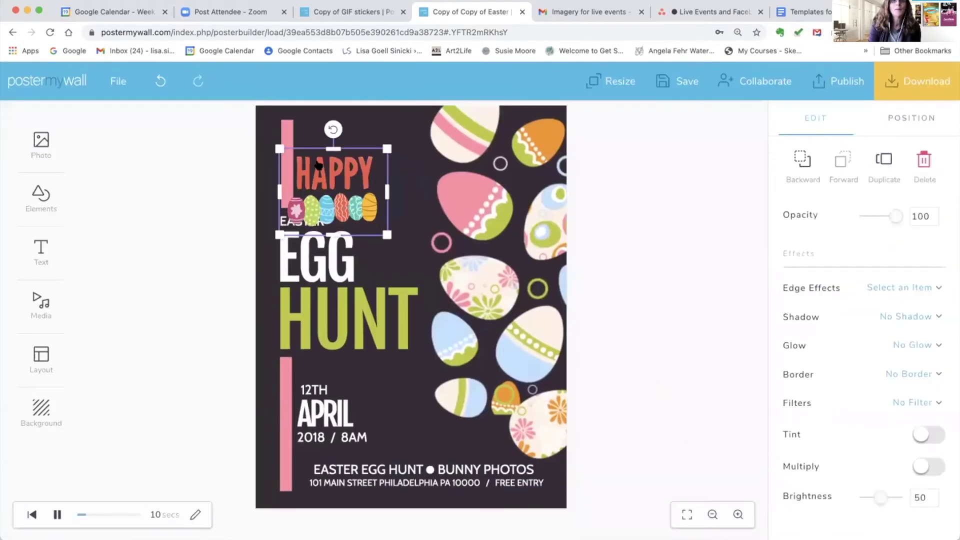
Nudge the Happy Easter sticker right, then delete the EASTER heading and upper pink bar
left_click_drag(316, 160, 351, 151)
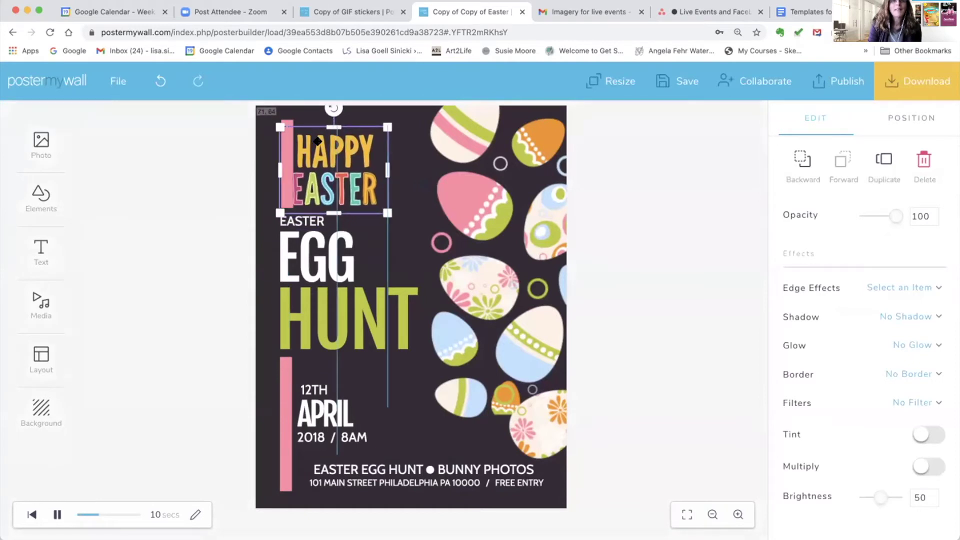
left_click(290, 221)
key("Delete")
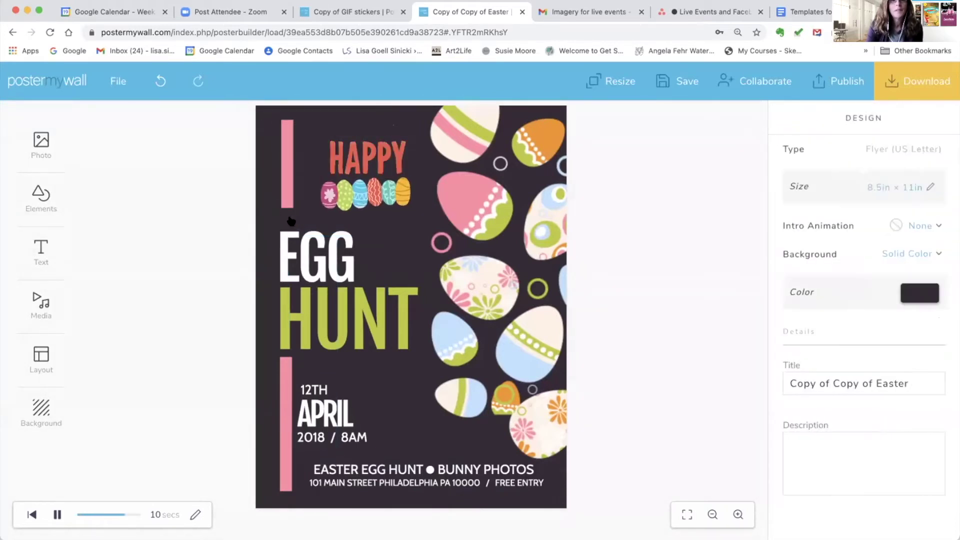
left_click(284, 200)
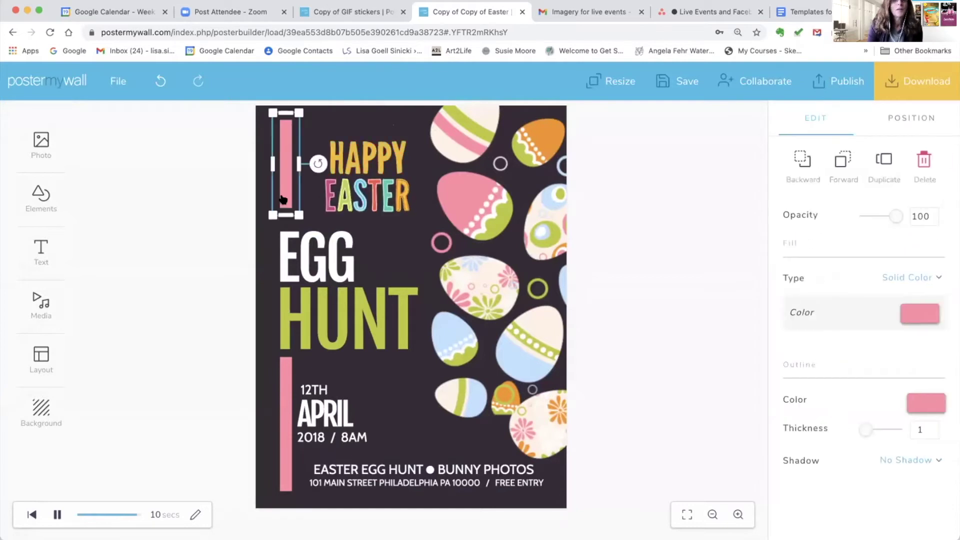
key("Delete")
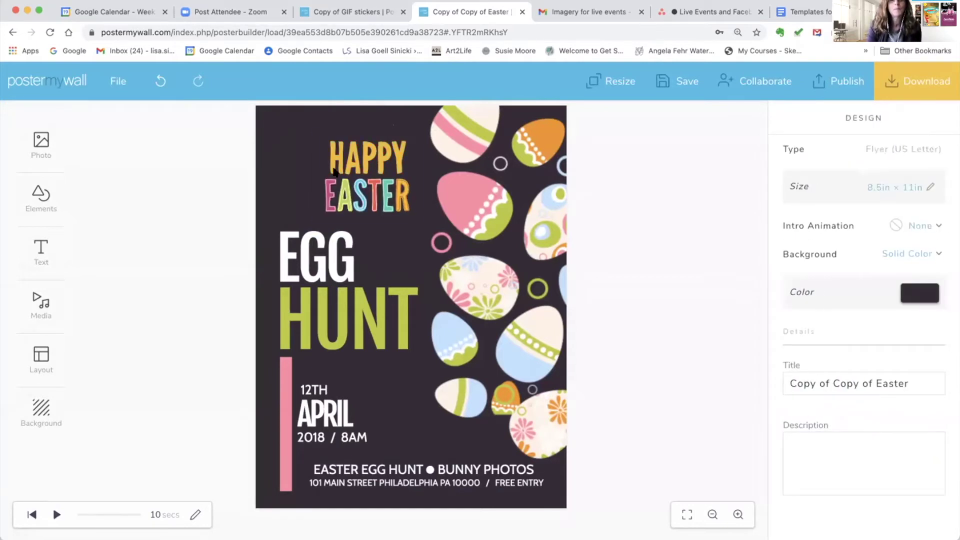
Place and enlarge the Happy Easter sticker top-left above EGG HUNT, then preview the animation
left_click(348, 150)
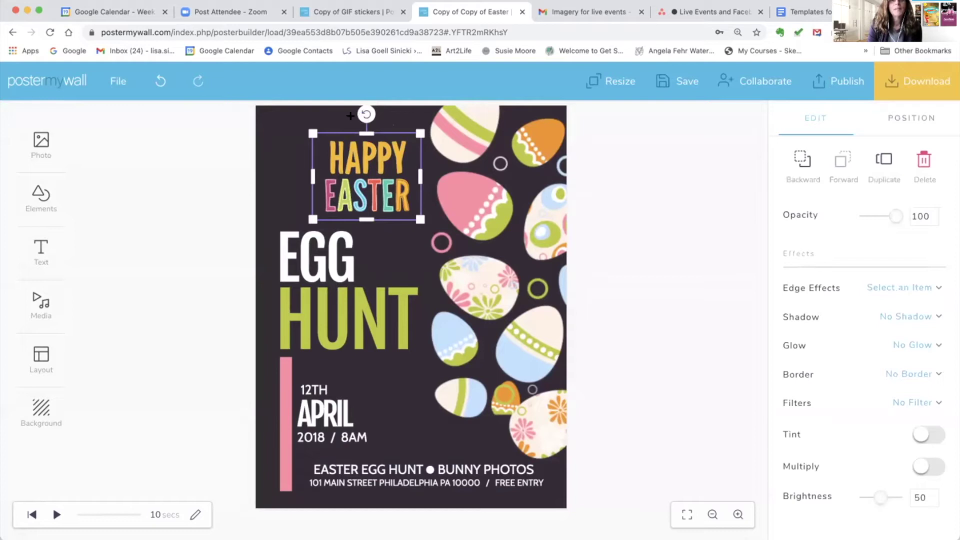
left_click_drag(367, 114, 366, 115)
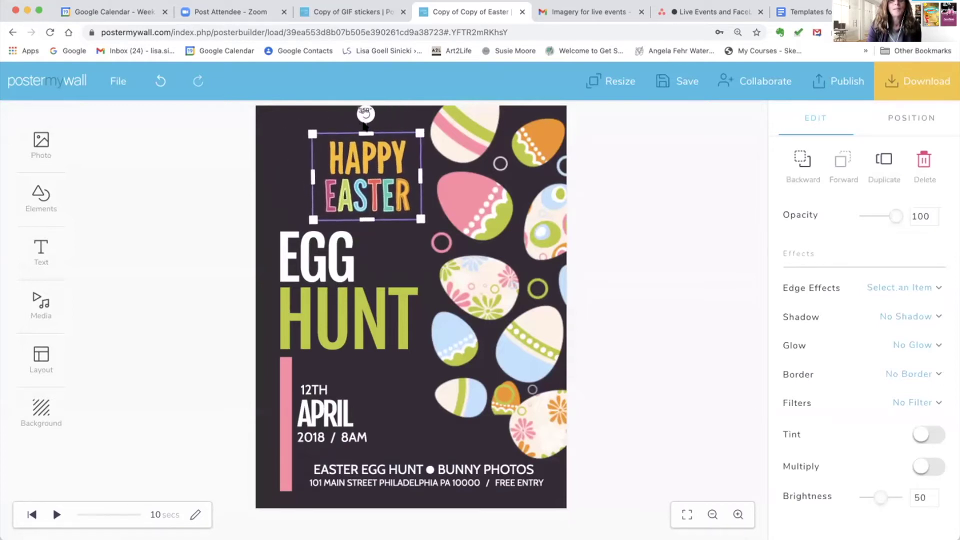
left_click_drag(373, 154, 332, 168)
left_click(345, 142)
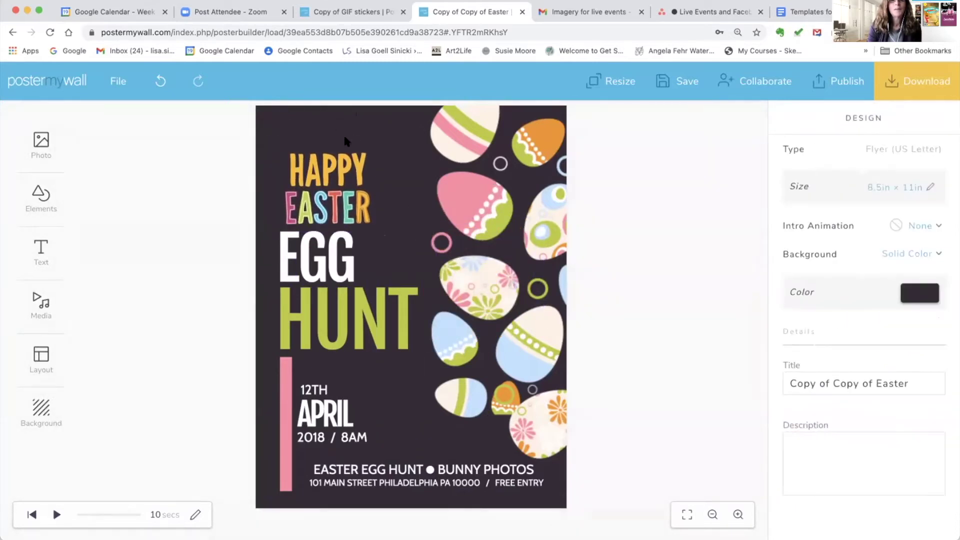
left_click(343, 154)
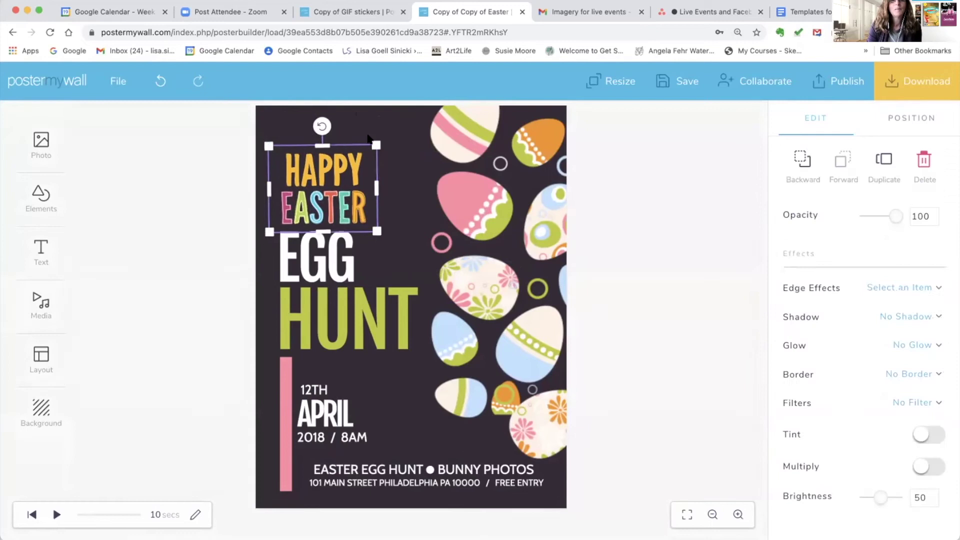
left_click_drag(376, 145, 414, 116)
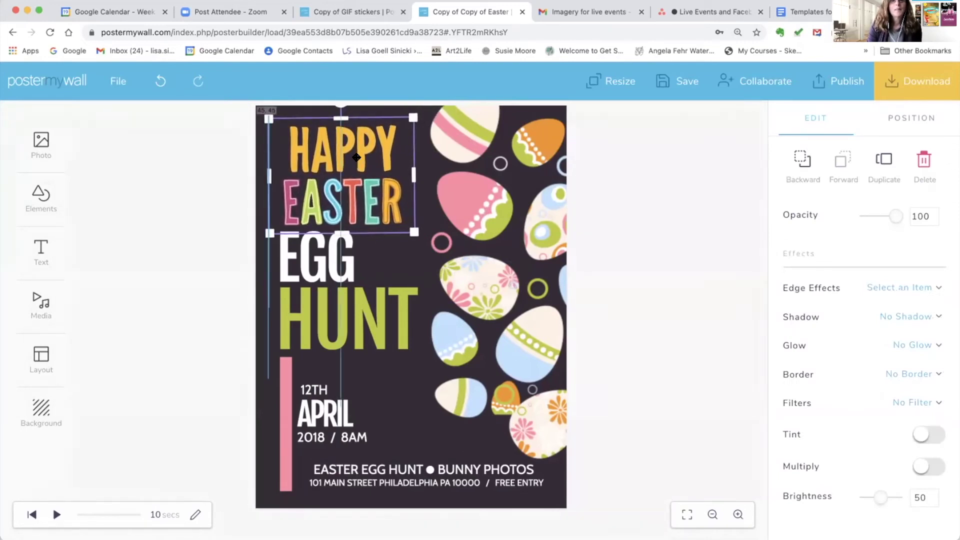
left_click_drag(359, 157, 355, 159)
left_click(57, 516)
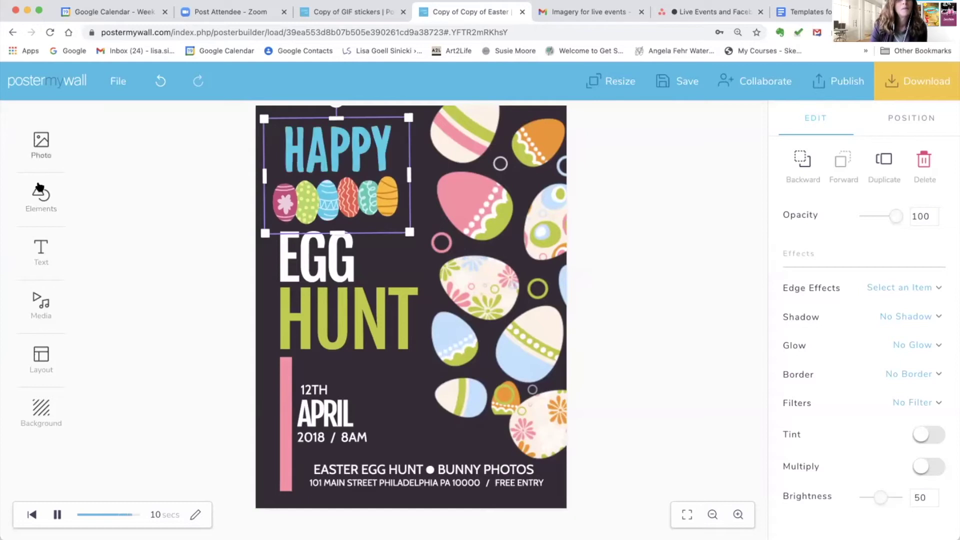
Add the chick-in-egg sticker from the Easter sticker results to the flyer
left_click(45, 197)
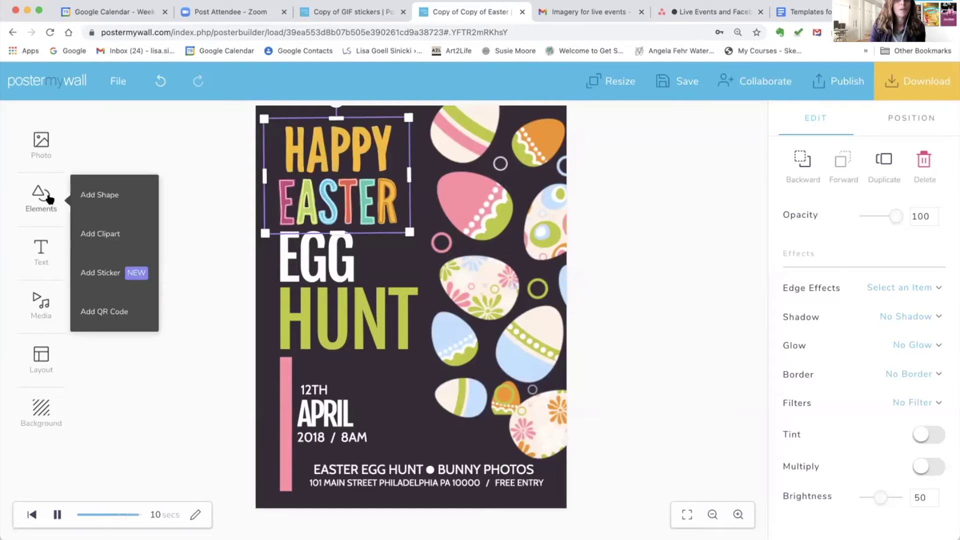
left_click(110, 271)
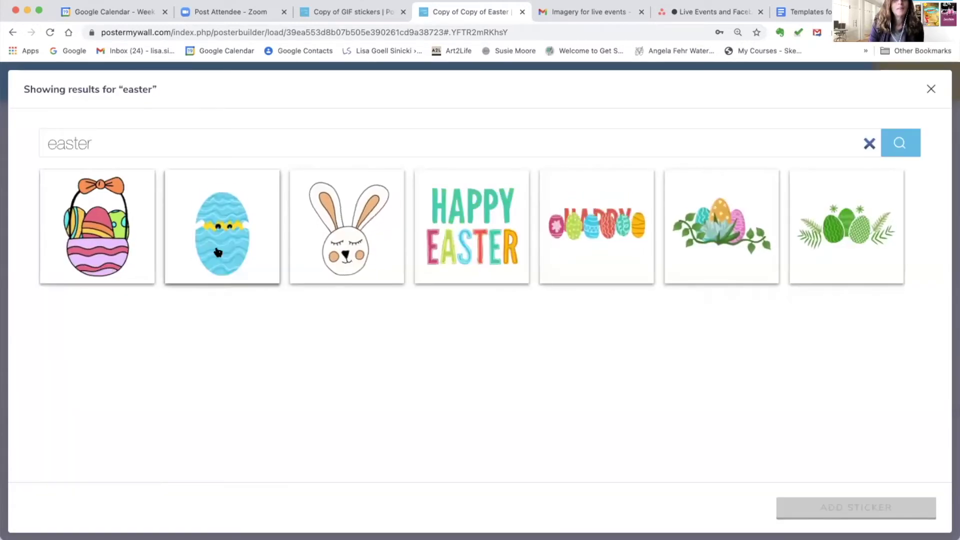
left_click(217, 253)
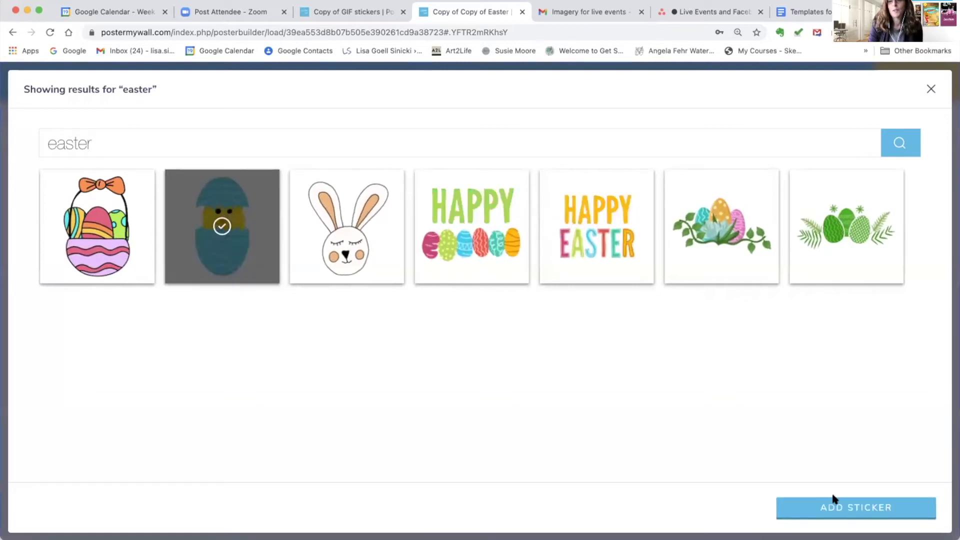
left_click(836, 508)
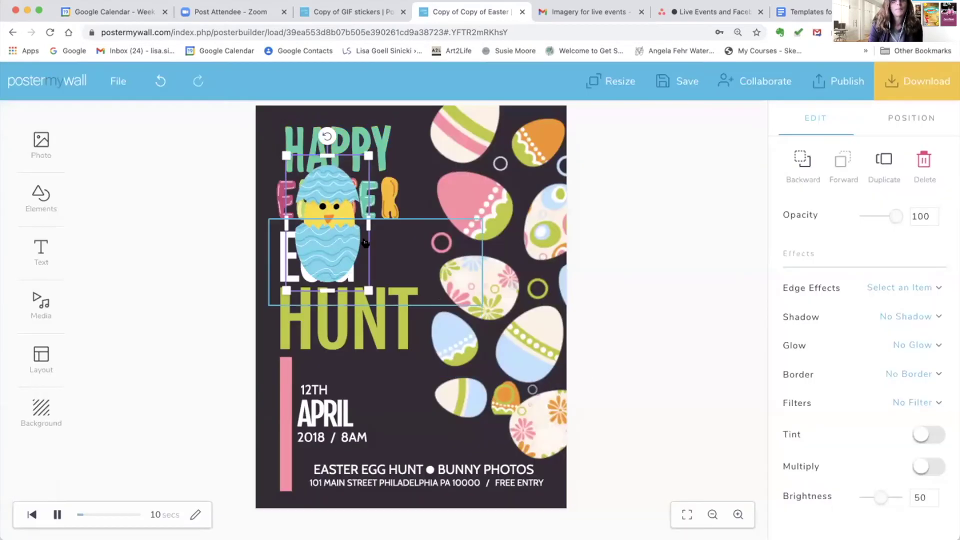
Move the egg sticker beside APRIL, shrink it slightly, and preview the animation
left_click_drag(365, 242, 401, 404)
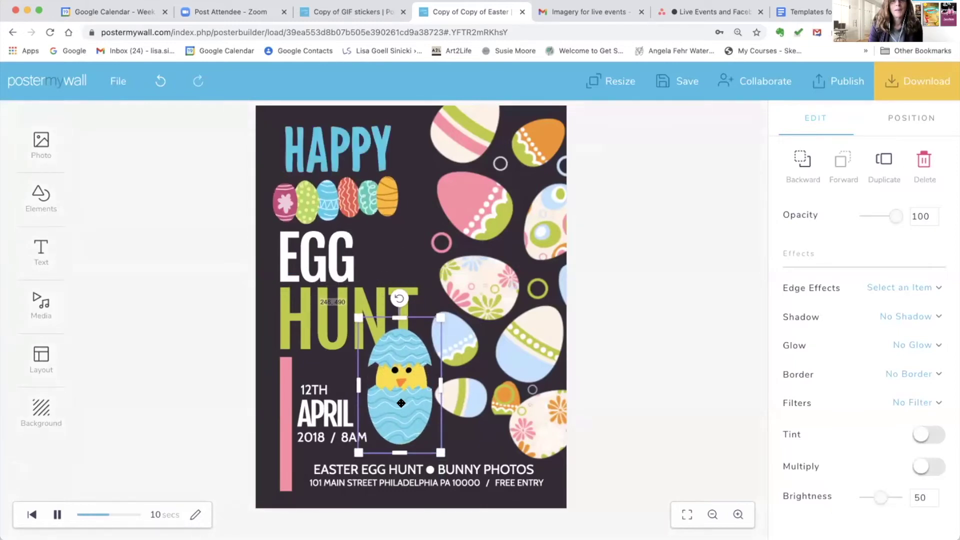
left_click_drag(401, 404, 401, 409)
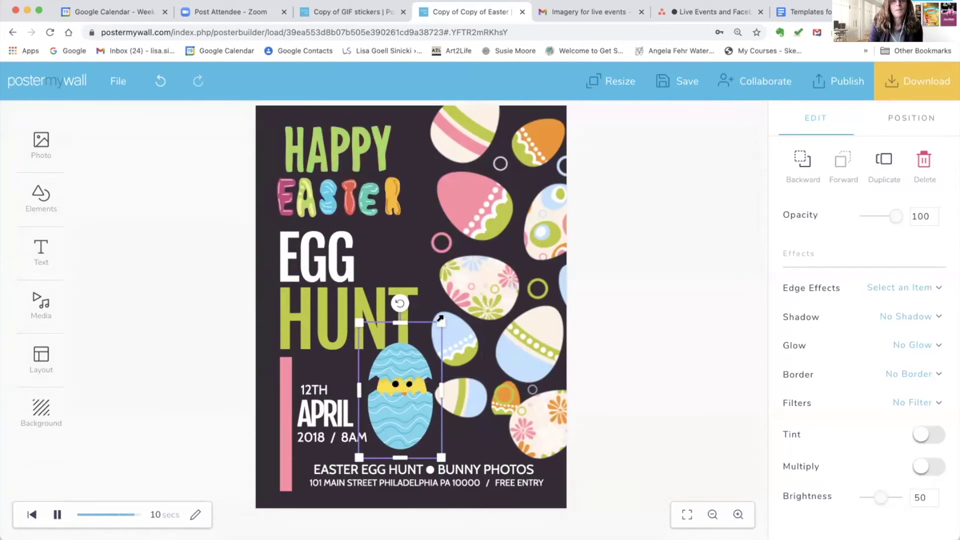
left_click_drag(440, 320, 434, 337)
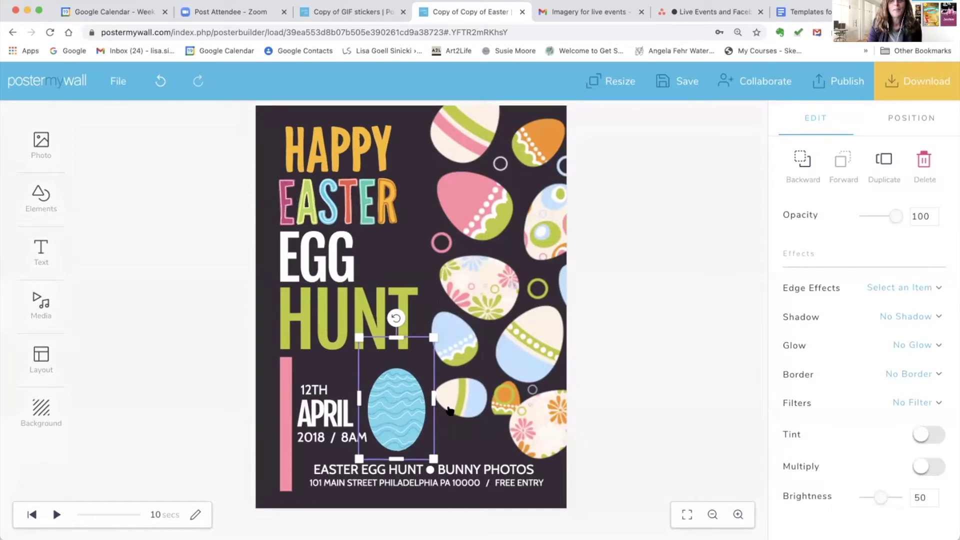
left_click(59, 516)
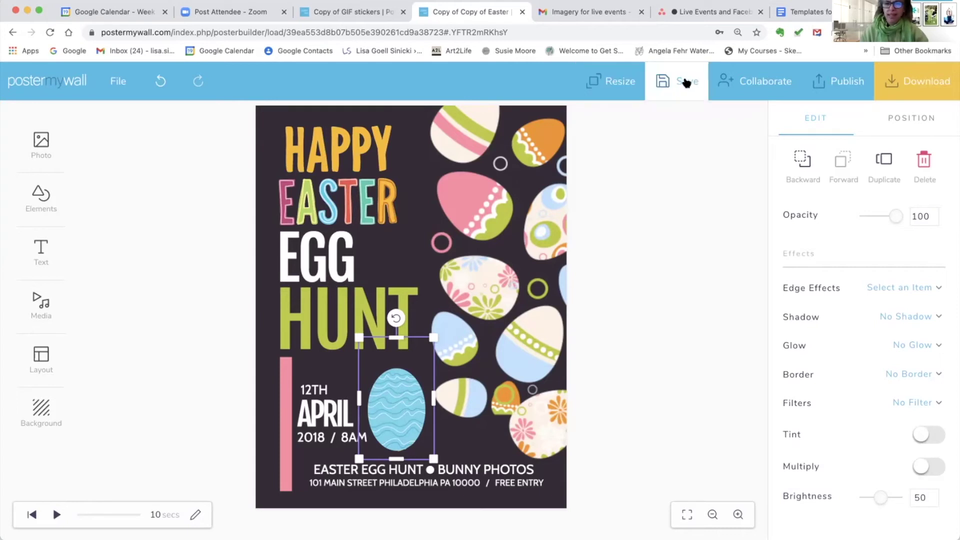
Save the flyer design and dismiss the 'Your design has been saved' confirmation
left_click(687, 83)
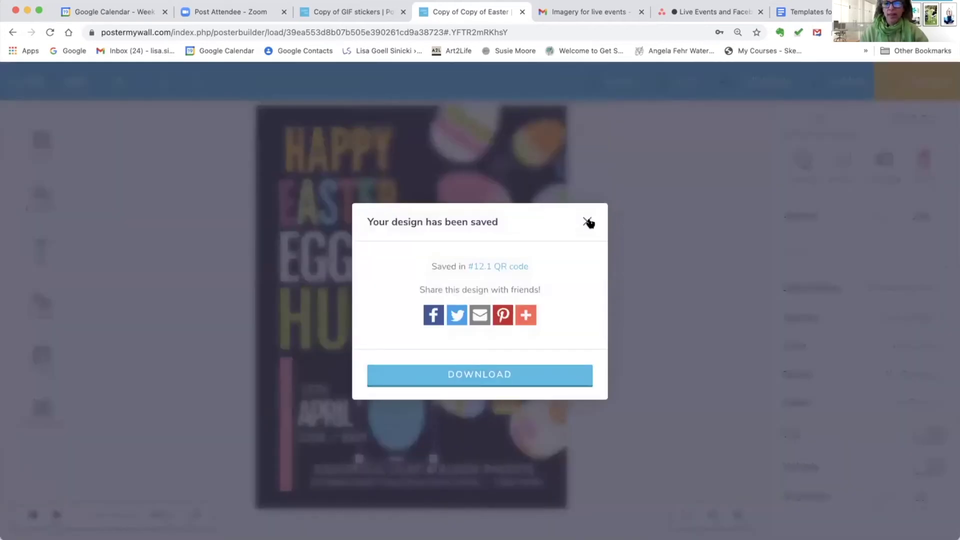
left_click(589, 223)
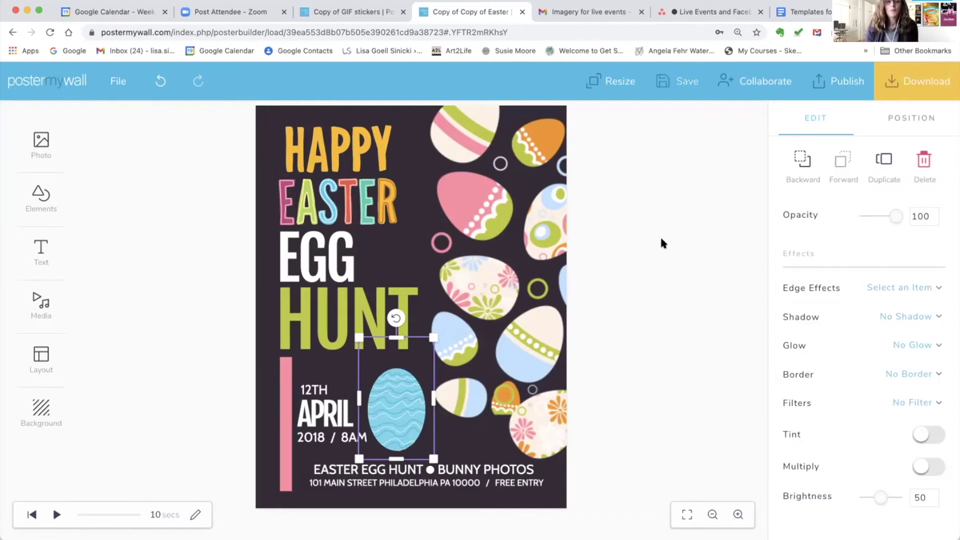
Start an HD Video download of the flyer and close the 'Creating your design' notice
left_click(923, 83)
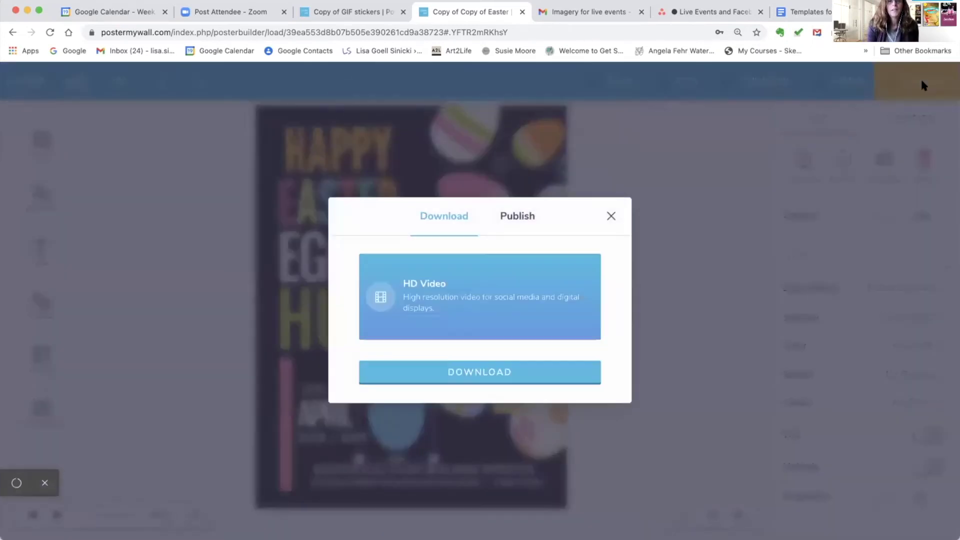
left_click(476, 375)
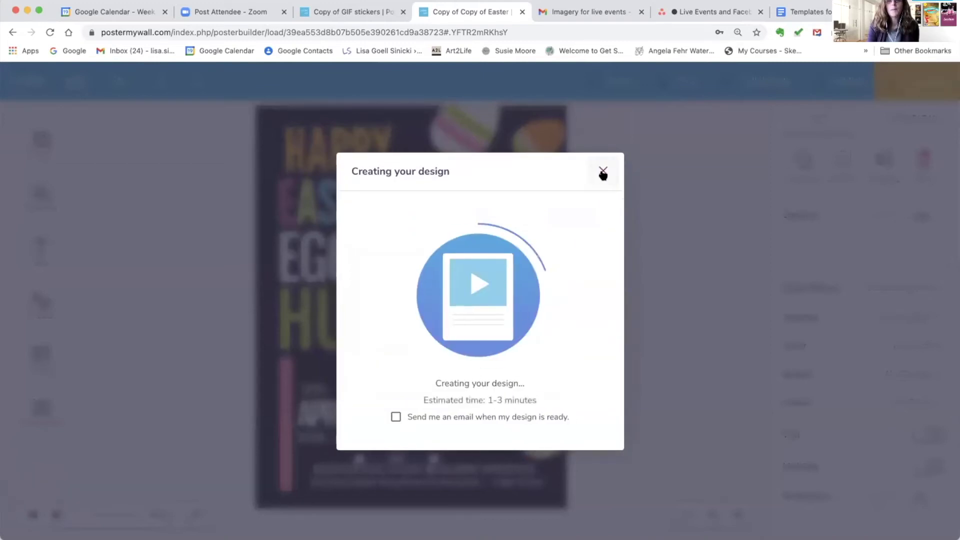
left_click(603, 173)
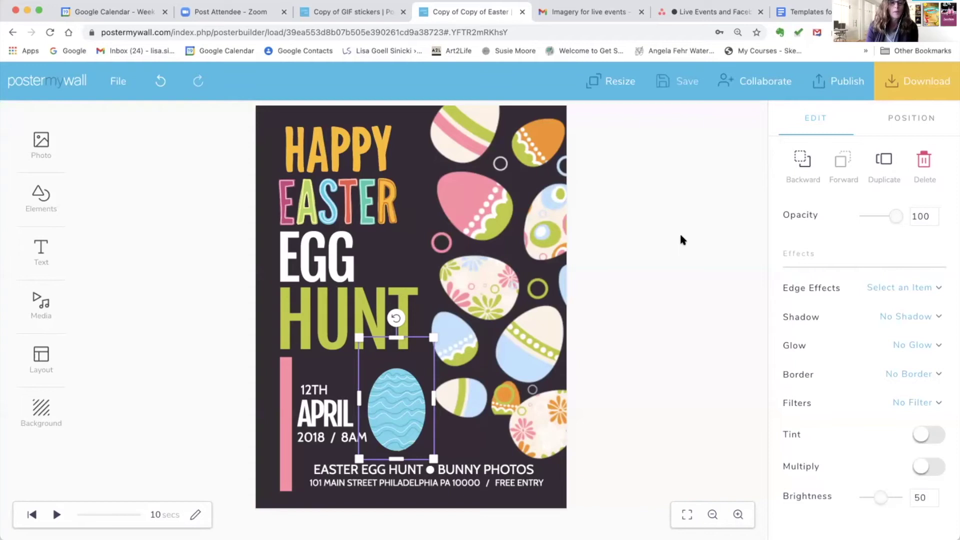
Set the flyer's animation duration slider from 10 to 30 seconds and confirm
left_click(194, 516)
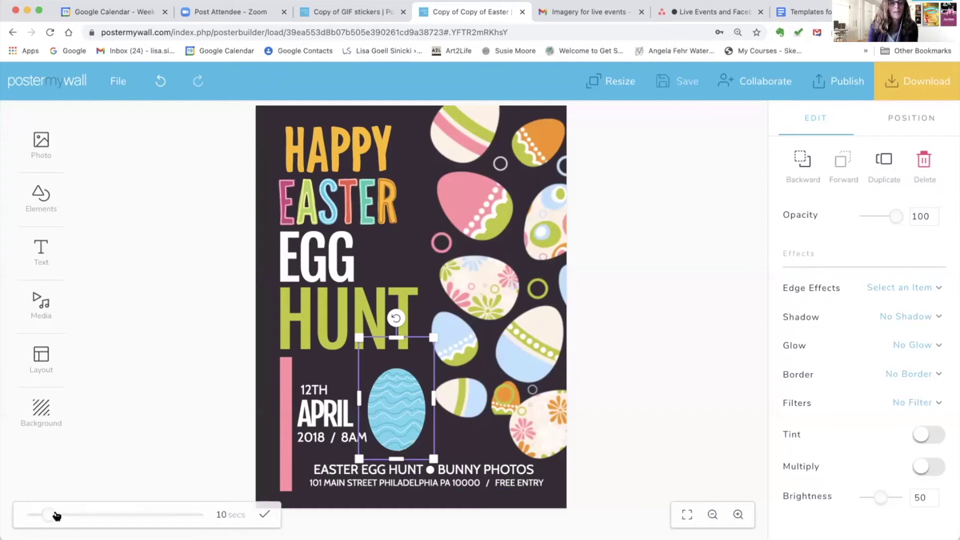
mouse_move(47, 517)
left_mouse_down()
mouse_move(91, 523)
mouse_move(84, 514)
left_mouse_up()
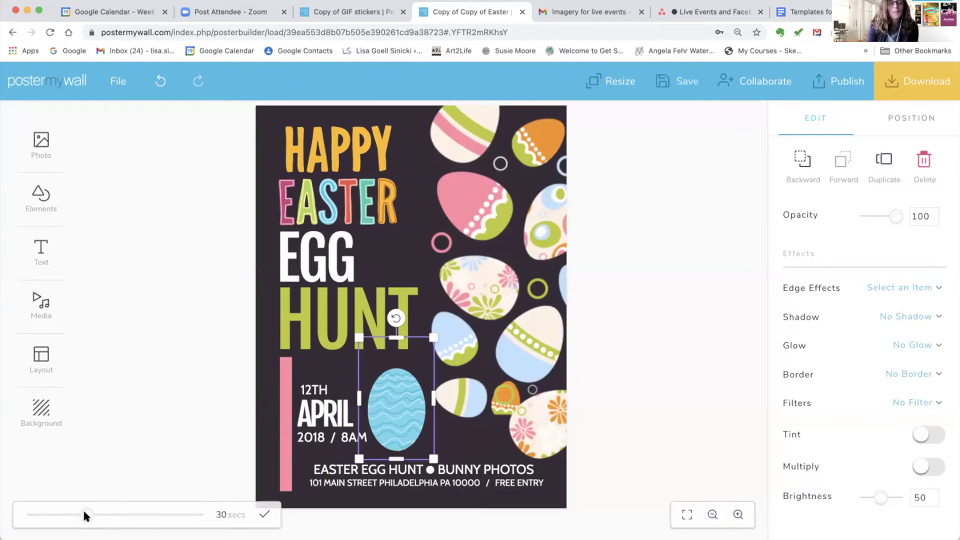
left_click(263, 517)
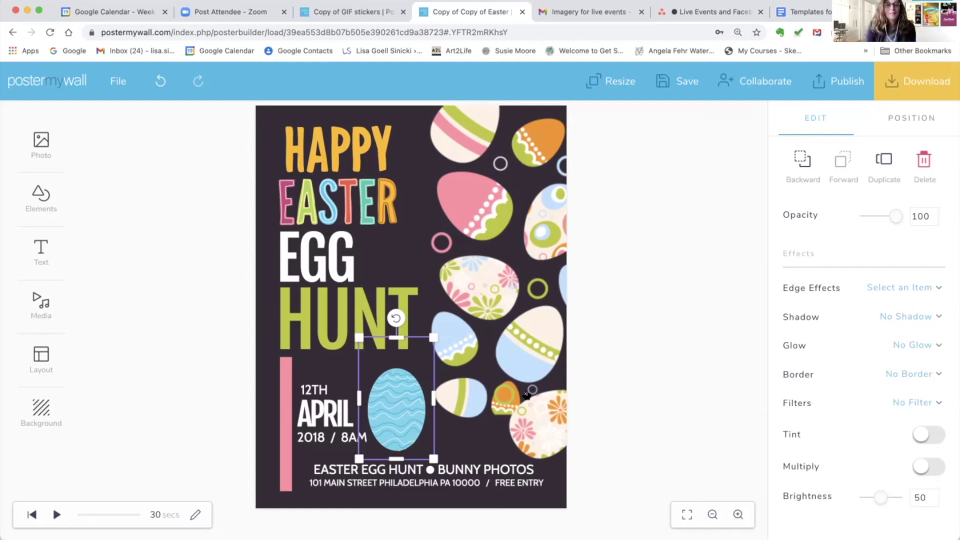
Play the 30-second flyer to watch the chick peek out of the blue egg
left_click(53, 515)
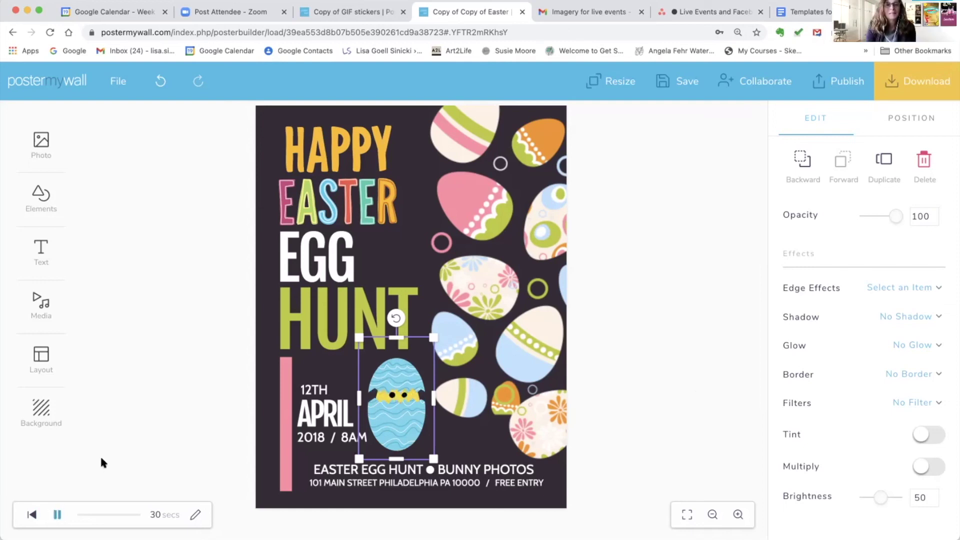